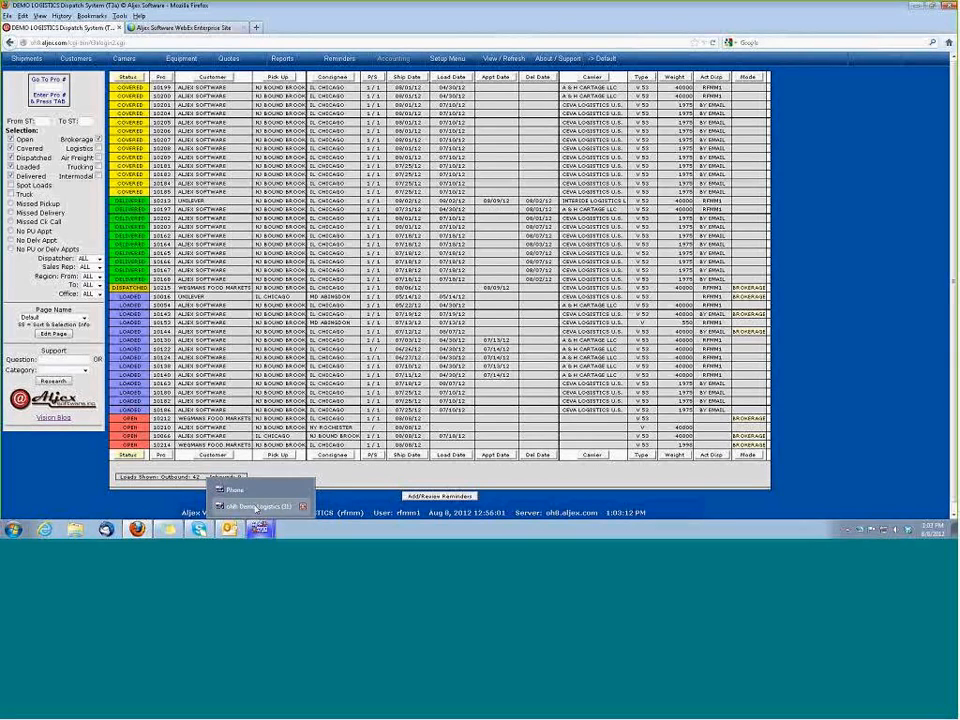
Switch to the Demo Logistics session, check the Modify Screens In Vision permission on employee screen 4, and return to the dispatch board.
{"action": "left_click", "coordinate": [256, 507]}
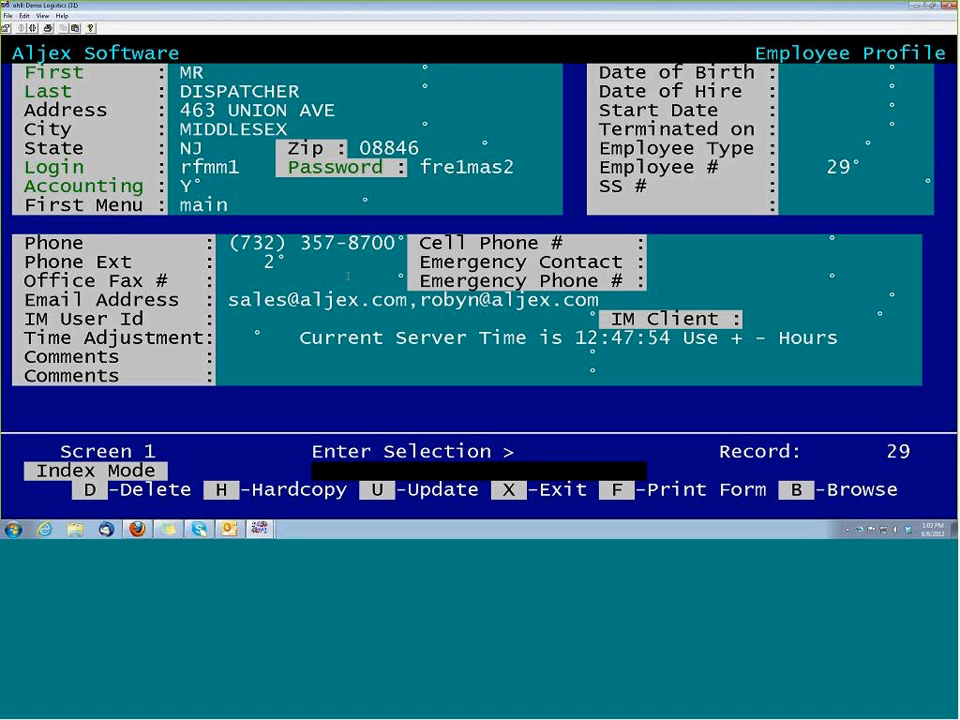
{"action": "key", "text": "4"}
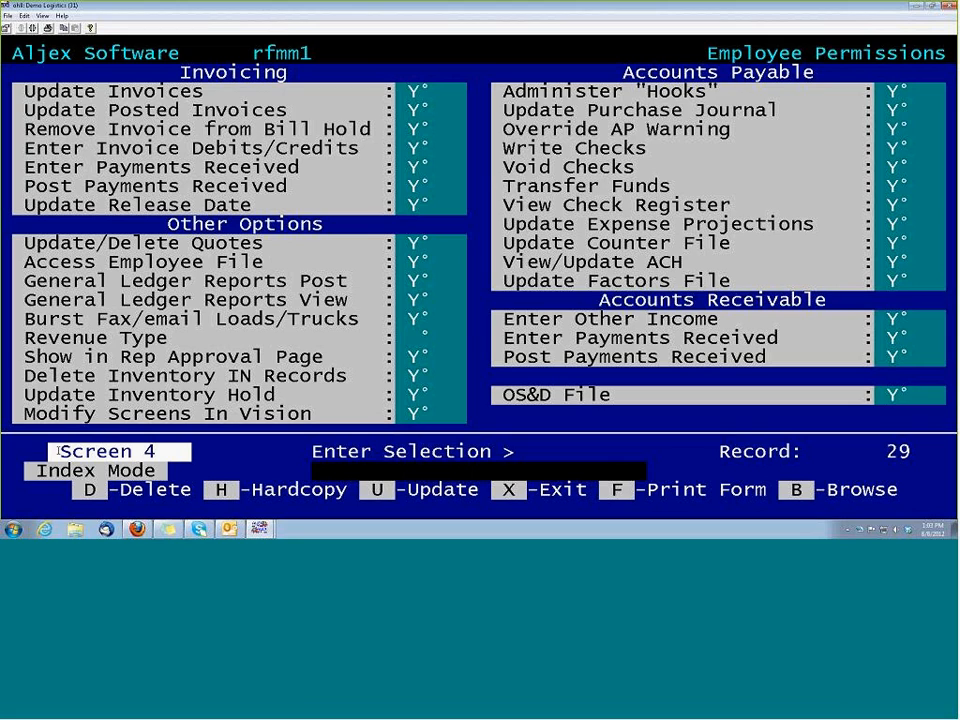
{"action": "left_click_drag", "start_coordinate": [22, 413], "coordinate": [311, 413]}
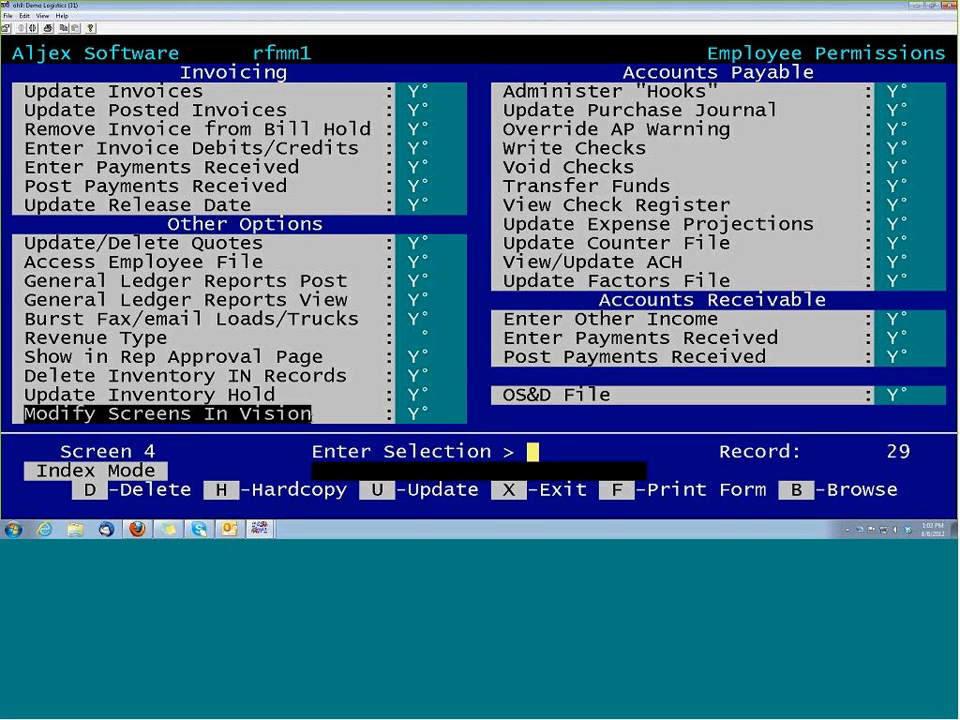
{"action": "left_click", "coordinate": [424, 413]}
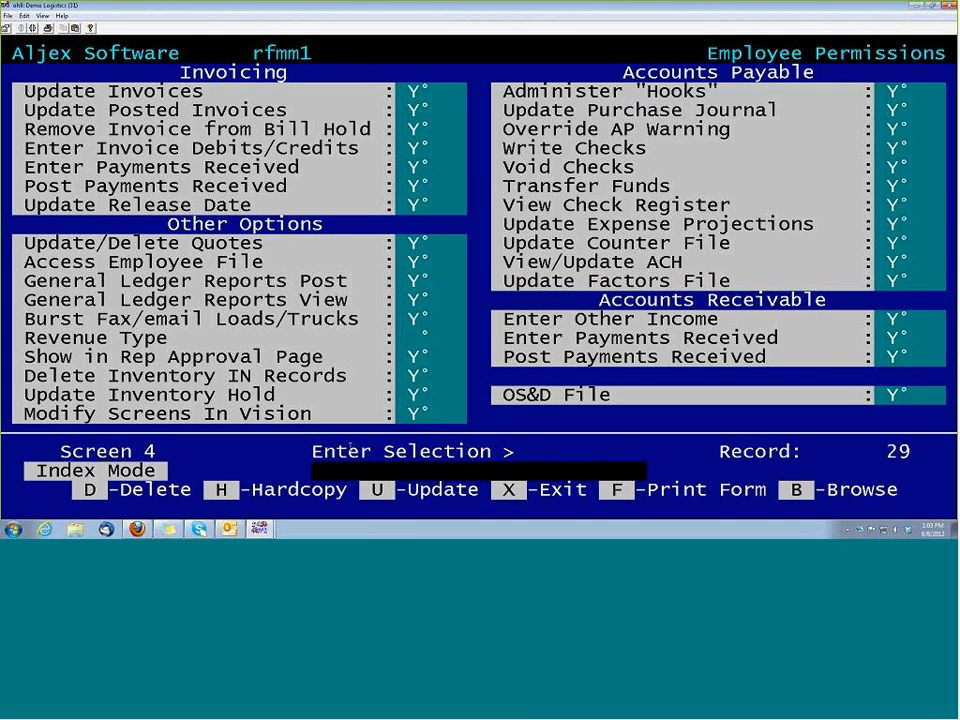
{"action": "left_click", "coordinate": [914, 6]}
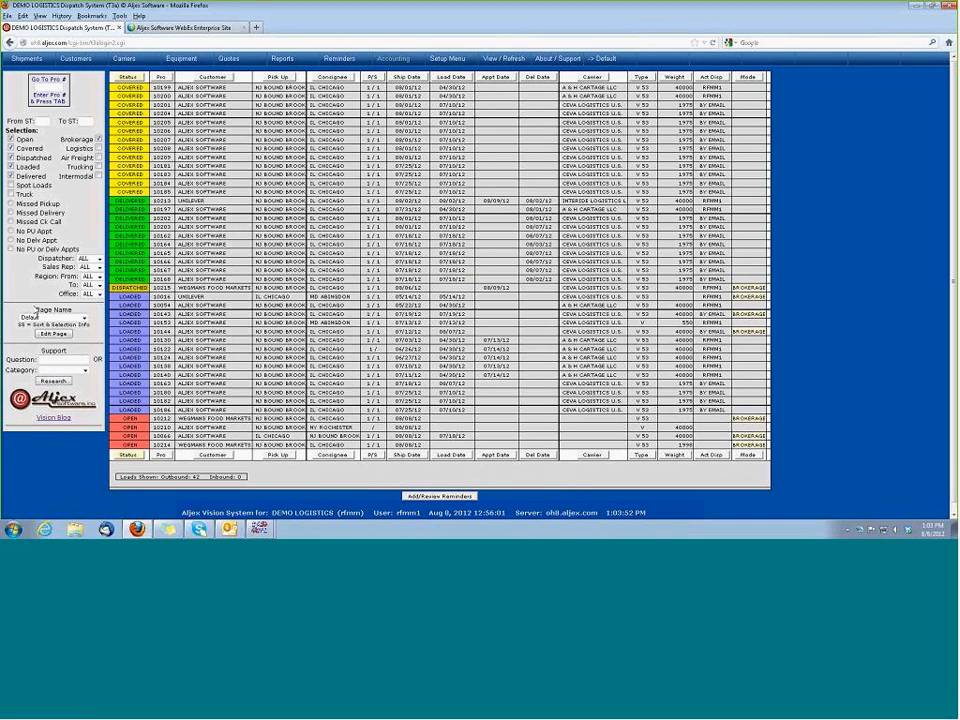
Start creating a new home page and look over the Load Information fields available for it.
{"action": "left_click_drag", "start_coordinate": [35, 311], "coordinate": [80, 318]}
{"action": "left_click", "coordinate": [85, 319]}
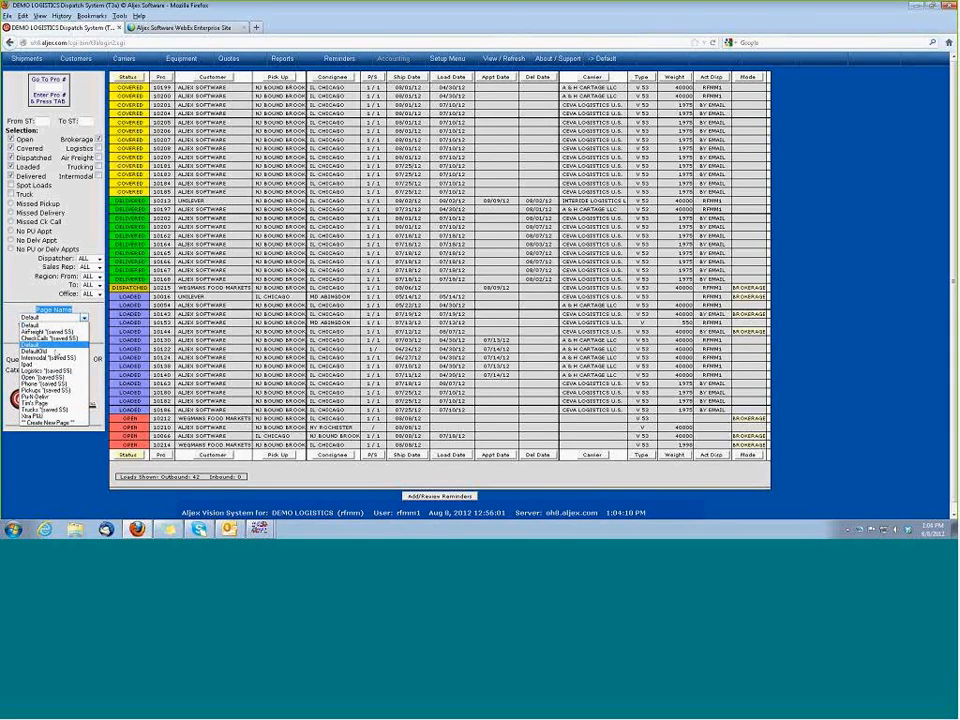
{"action": "left_click", "coordinate": [47, 424]}
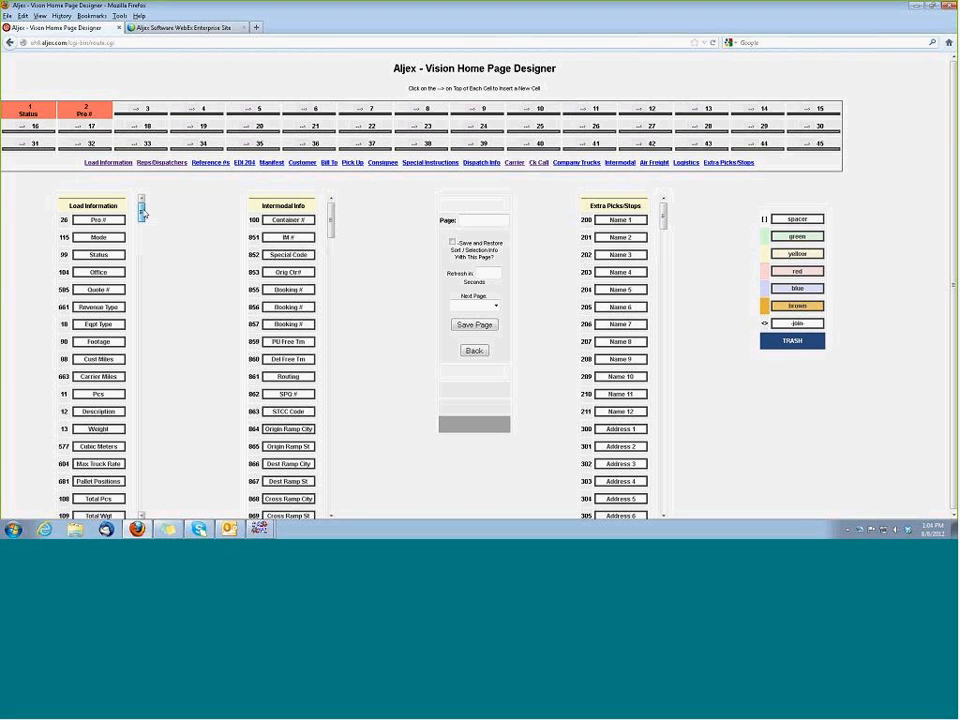
{"action": "mouse_move", "coordinate": [142, 211]}
{"action": "left_mouse_down"}
{"action": "mouse_move", "coordinate": [141, 285]}
{"action": "mouse_move", "coordinate": [141, 207]}
{"action": "left_mouse_up"}
{"action": "mouse_move", "coordinate": [141, 210]}
{"action": "left_mouse_down"}
{"action": "mouse_move", "coordinate": [141, 297]}
{"action": "mouse_move", "coordinate": [141, 208]}
{"action": "left_mouse_up"}
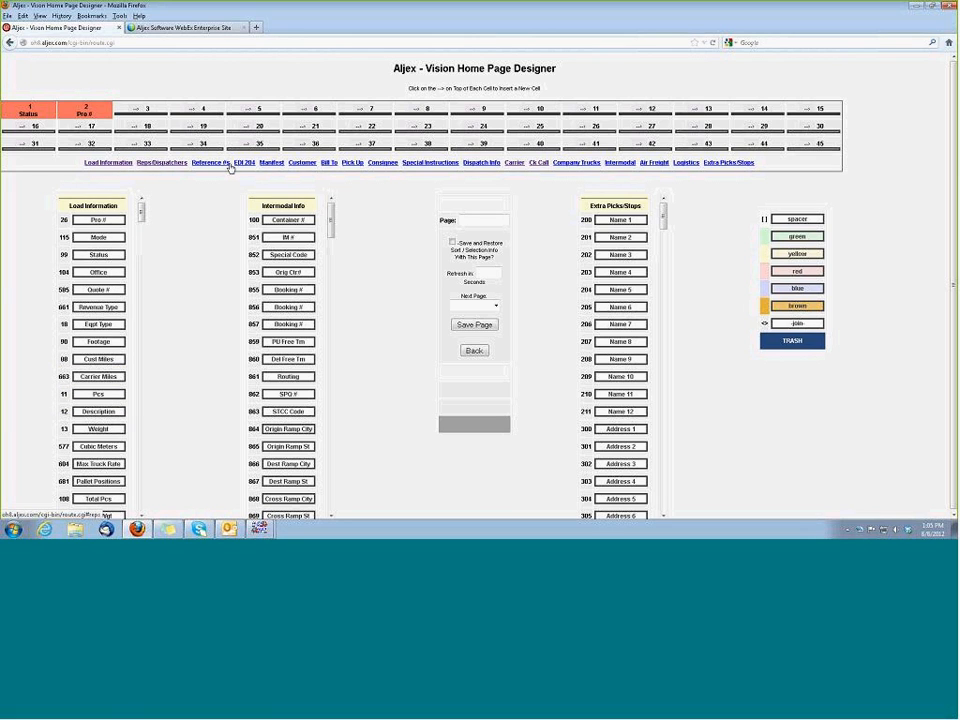
Look over the Carrier Info fields and leave the designer without saving the new page.
{"action": "left_click", "coordinate": [512, 164]}
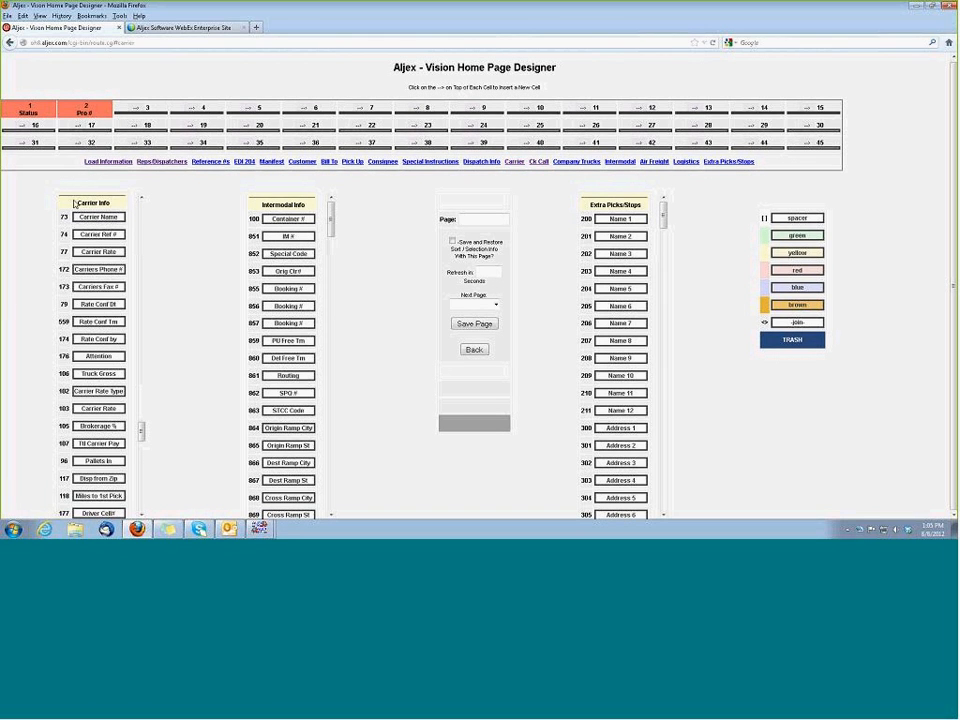
{"action": "left_click", "coordinate": [198, 259]}
{"action": "left_click_drag", "start_coordinate": [146, 432], "coordinate": [149, 212]}
{"action": "left_click", "coordinate": [473, 349]}
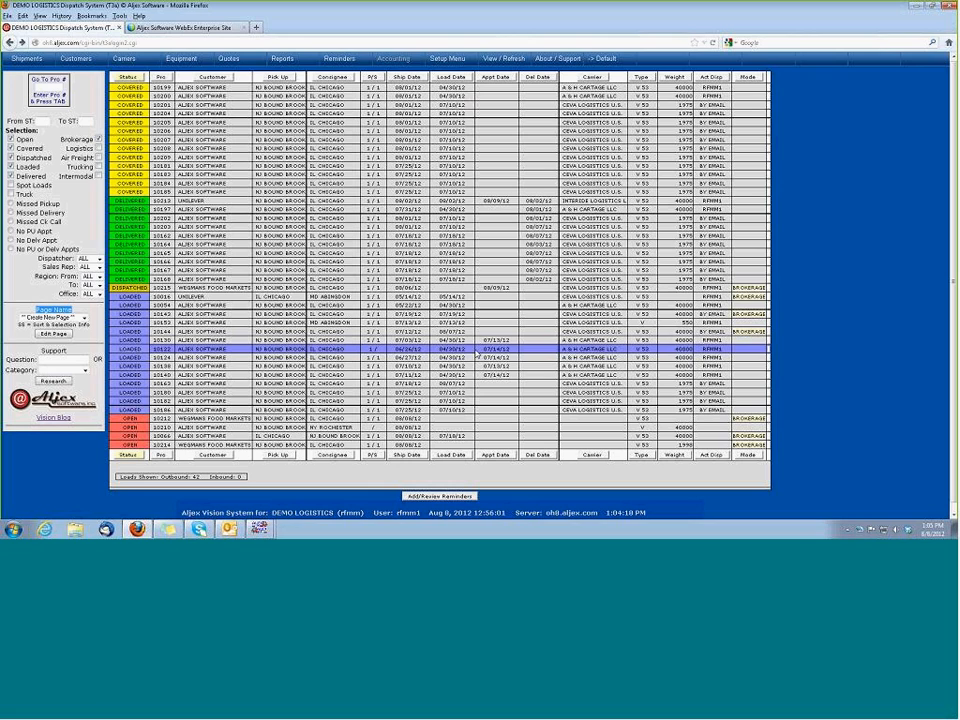
Switch the dispatch board to the CheckCalls page and open that page for editing in the designer.
{"action": "left_click", "coordinate": [84, 318]}
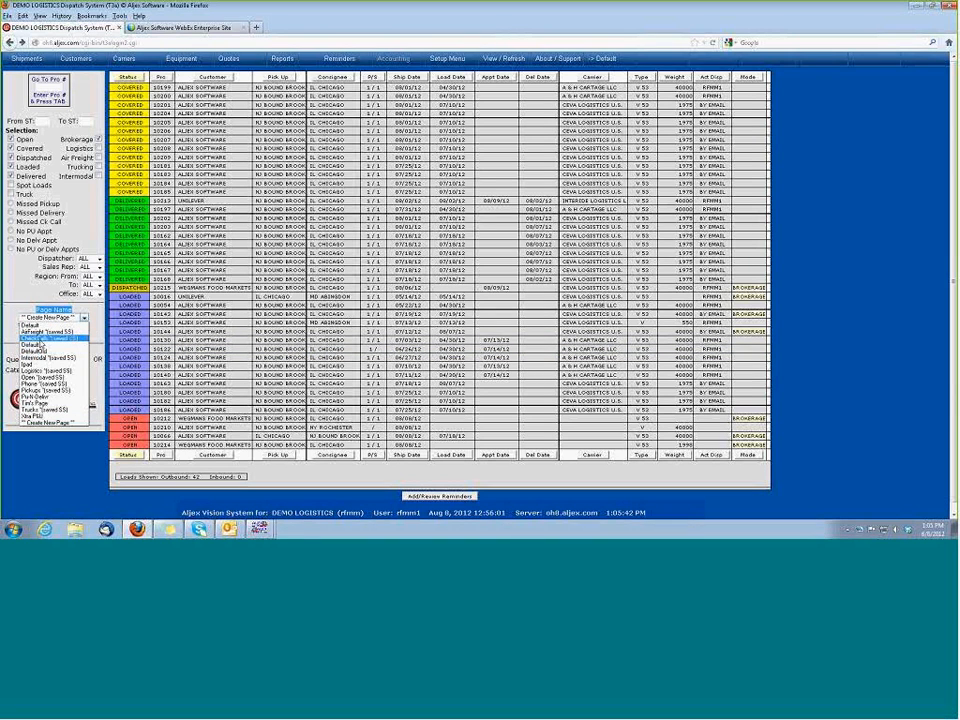
{"action": "left_click", "coordinate": [41, 339]}
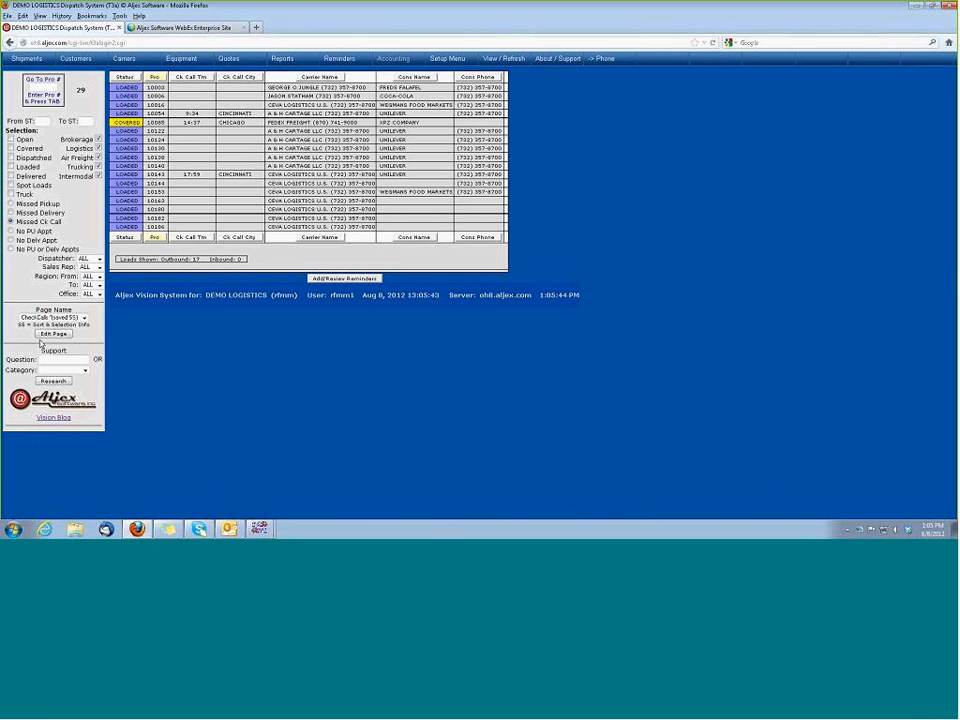
{"action": "left_click", "coordinate": [47, 334]}
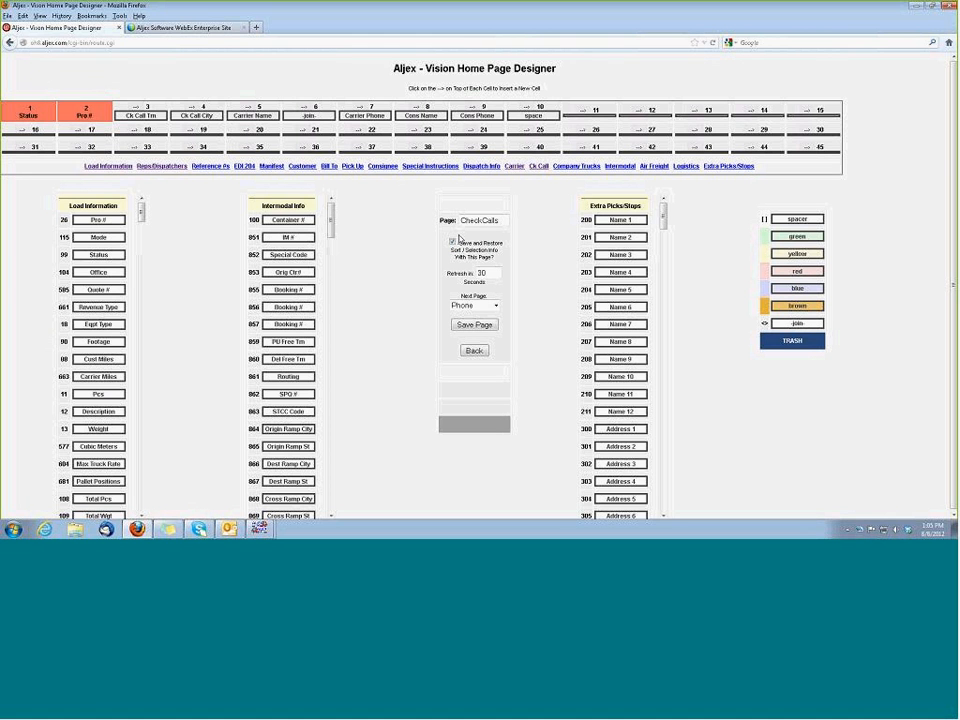
{"action": "double_click", "coordinate": [502, 220]}
{"action": "left_click", "coordinate": [563, 260]}
Trash all fields in cells 3 through 10 of the CheckCalls layout, leaving only Status and Pro #.
{"action": "left_click_drag", "start_coordinate": [533, 115], "coordinate": [782, 340]}
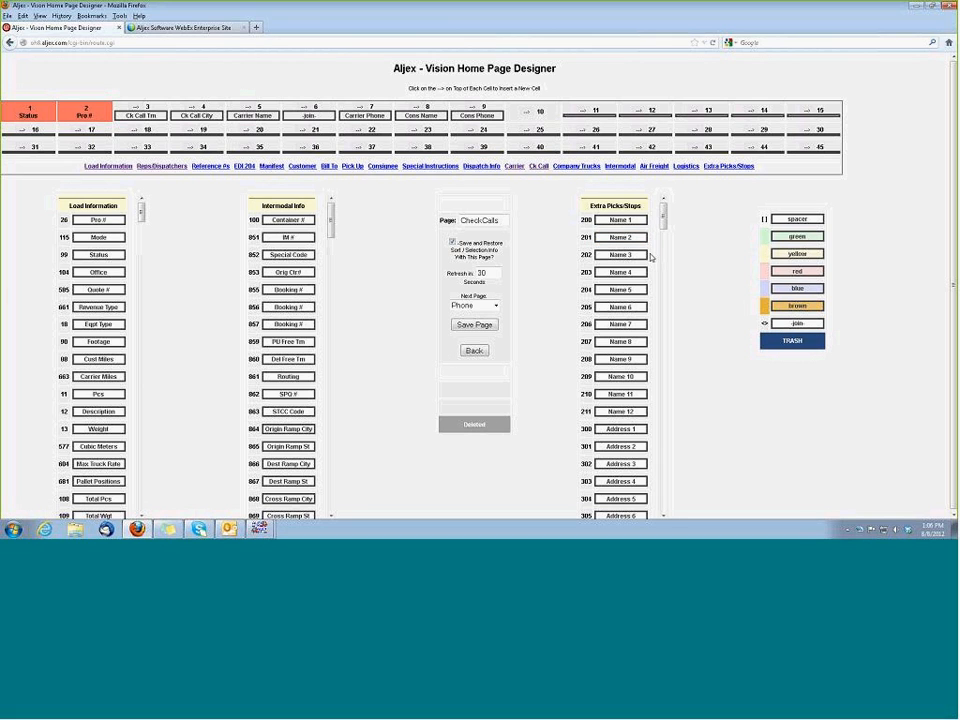
{"action": "left_click_drag", "start_coordinate": [480, 115], "coordinate": [785, 340]}
{"action": "left_click_drag", "start_coordinate": [421, 115], "coordinate": [785, 340]}
{"action": "left_click_drag", "start_coordinate": [365, 115], "coordinate": [785, 340]}
{"action": "left_click_drag", "start_coordinate": [309, 114], "coordinate": [799, 342]}
{"action": "left_click_drag", "start_coordinate": [256, 115], "coordinate": [782, 349]}
{"action": "left_click_drag", "start_coordinate": [200, 117], "coordinate": [804, 347]}
{"action": "left_click_drag", "start_coordinate": [137, 117], "coordinate": [803, 356]}
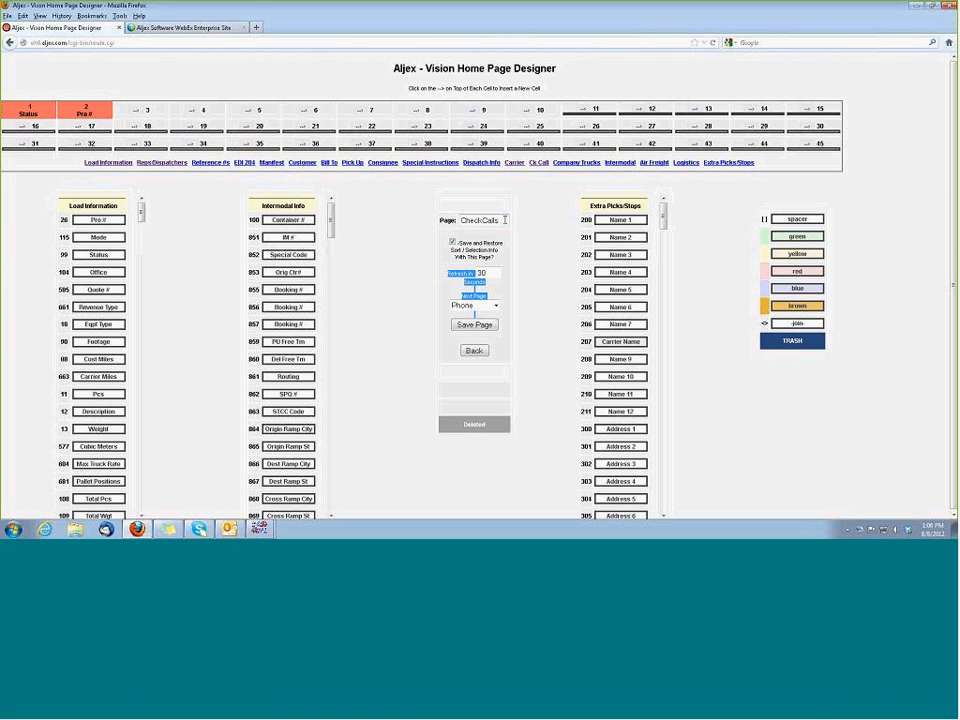
{"action": "left_click_drag", "start_coordinate": [504, 220], "coordinate": [450, 219]}
{"action": "left_click", "coordinate": [395, 245]}
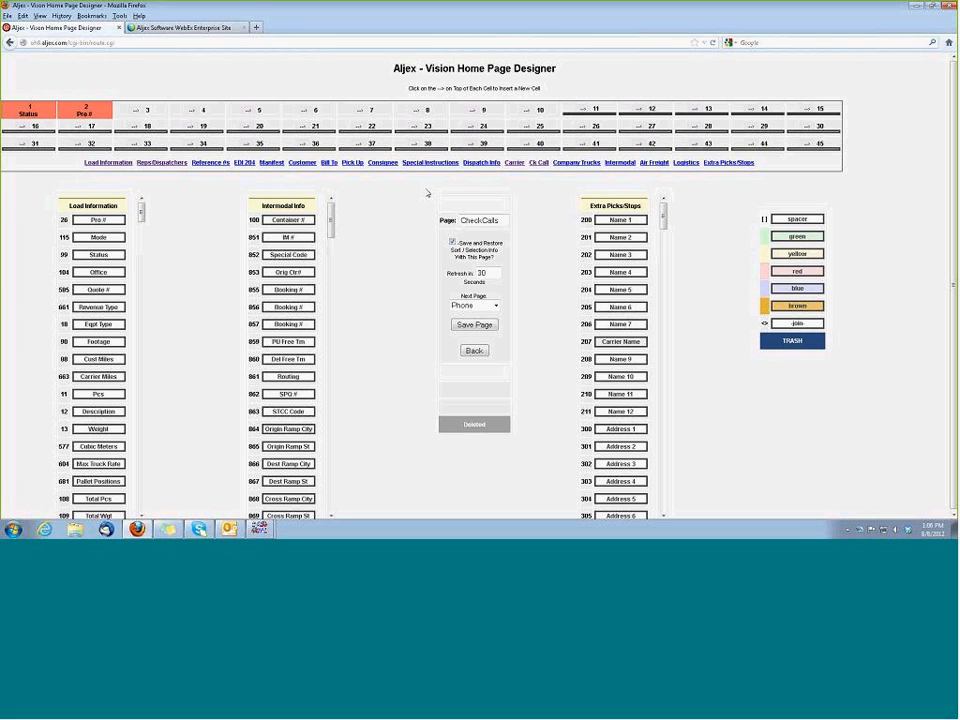
Place the check call fields Ck Call Tm in cell 3 and Ck Call Dt in cell 4.
{"action": "left_click", "coordinate": [539, 162]}
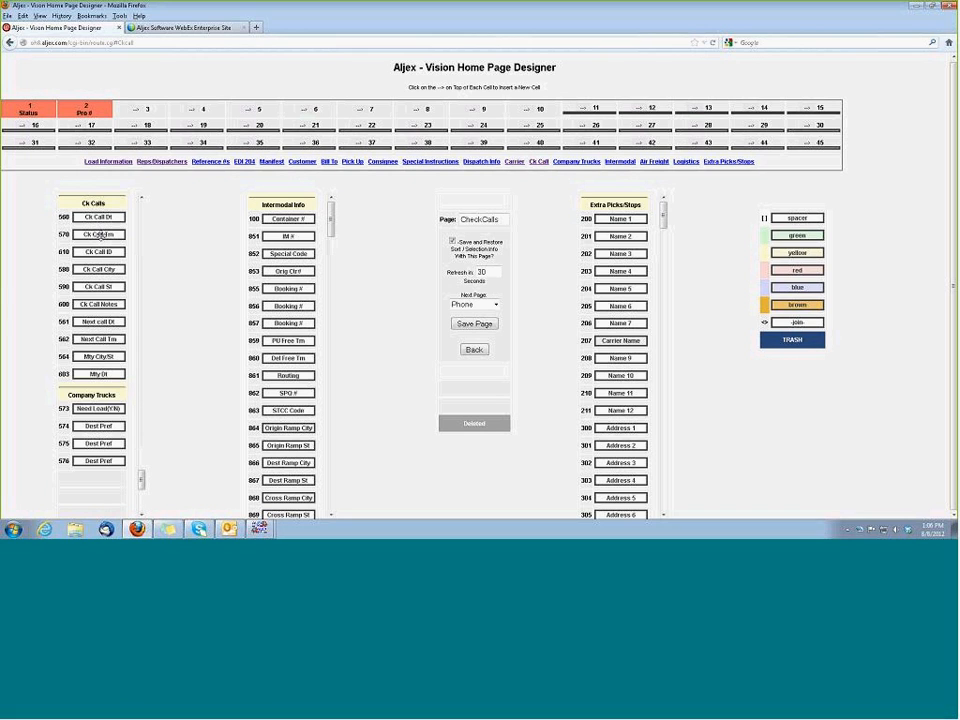
{"action": "left_click_drag", "start_coordinate": [93, 238], "coordinate": [140, 112]}
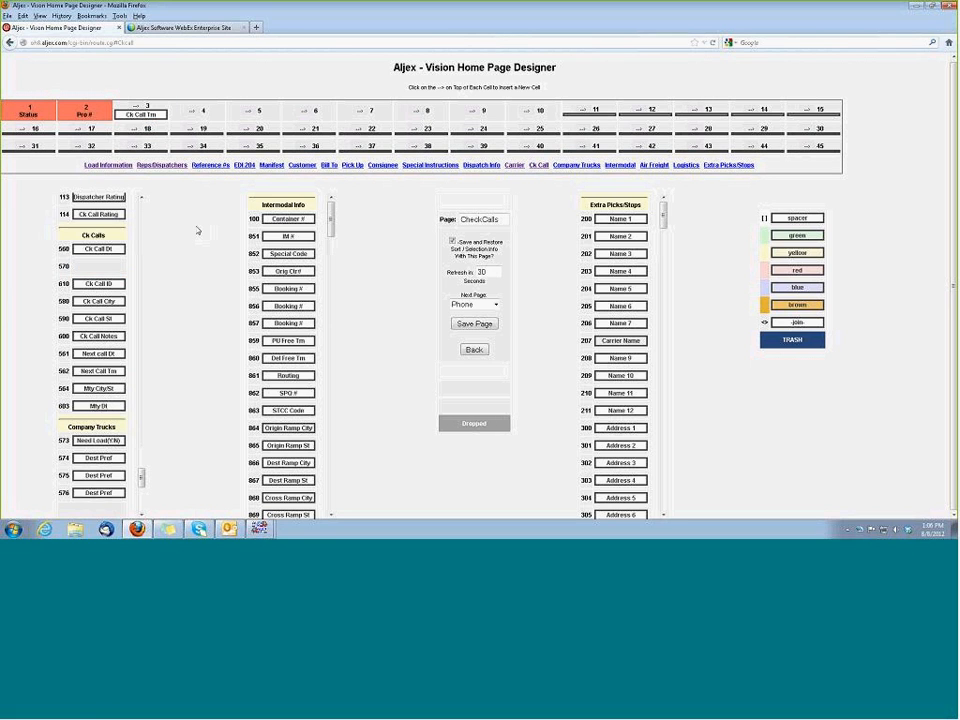
{"action": "left_click", "coordinate": [98, 250]}
{"action": "left_click_drag", "start_coordinate": [98, 250], "coordinate": [191, 114]}
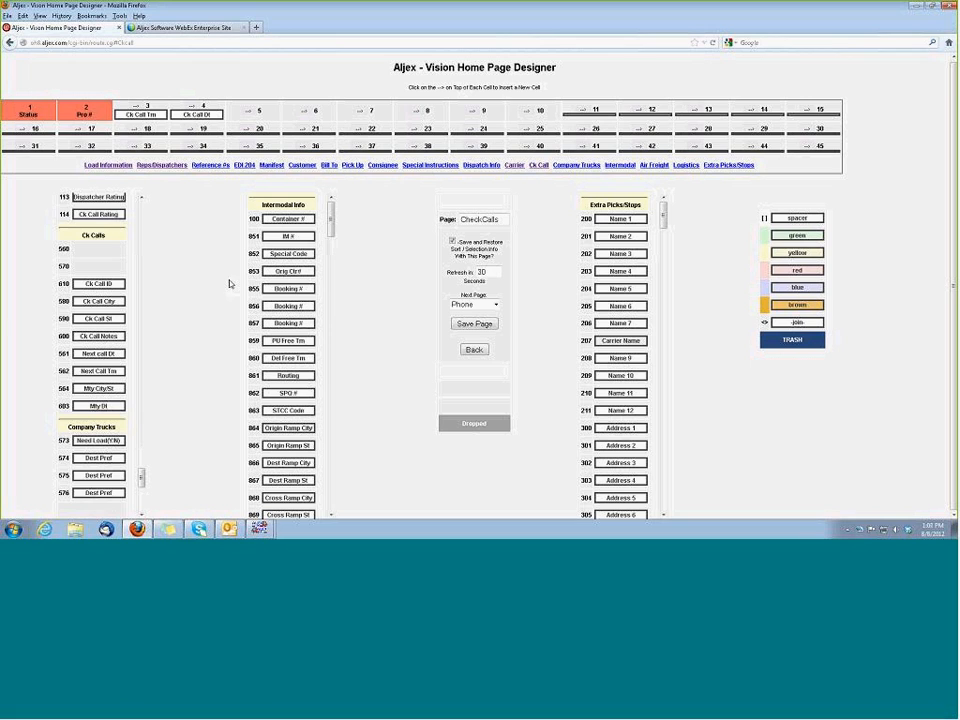
Put Carrier Name in cell 5 and combine it with Carriers Phone # in cell 7 through a join in cell 6.
{"action": "left_click", "coordinate": [514, 166]}
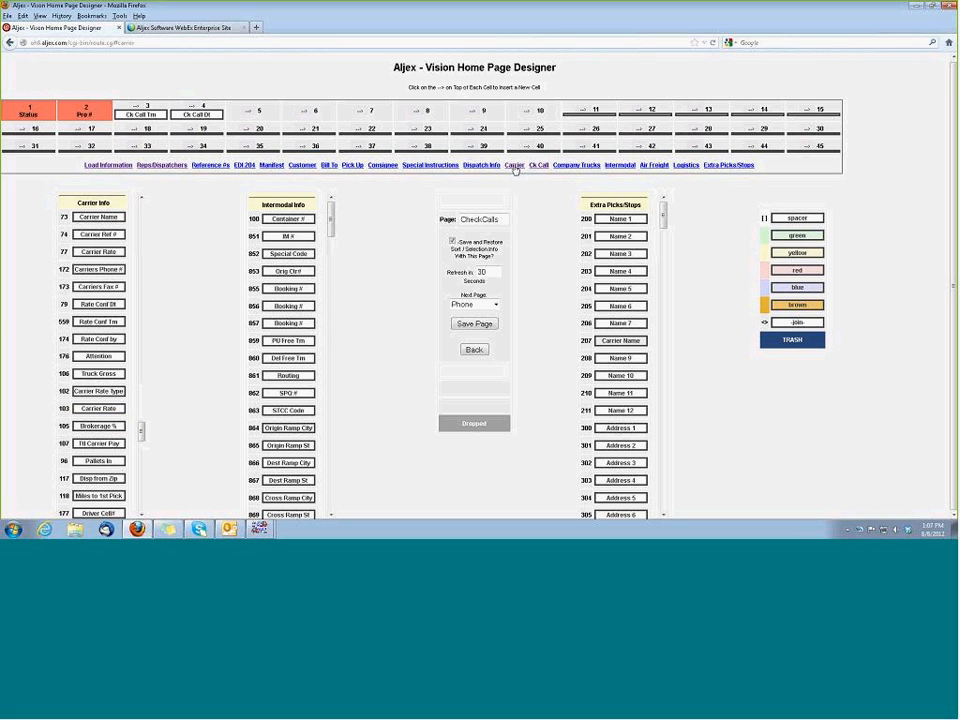
{"action": "left_click_drag", "start_coordinate": [90, 218], "coordinate": [251, 110]}
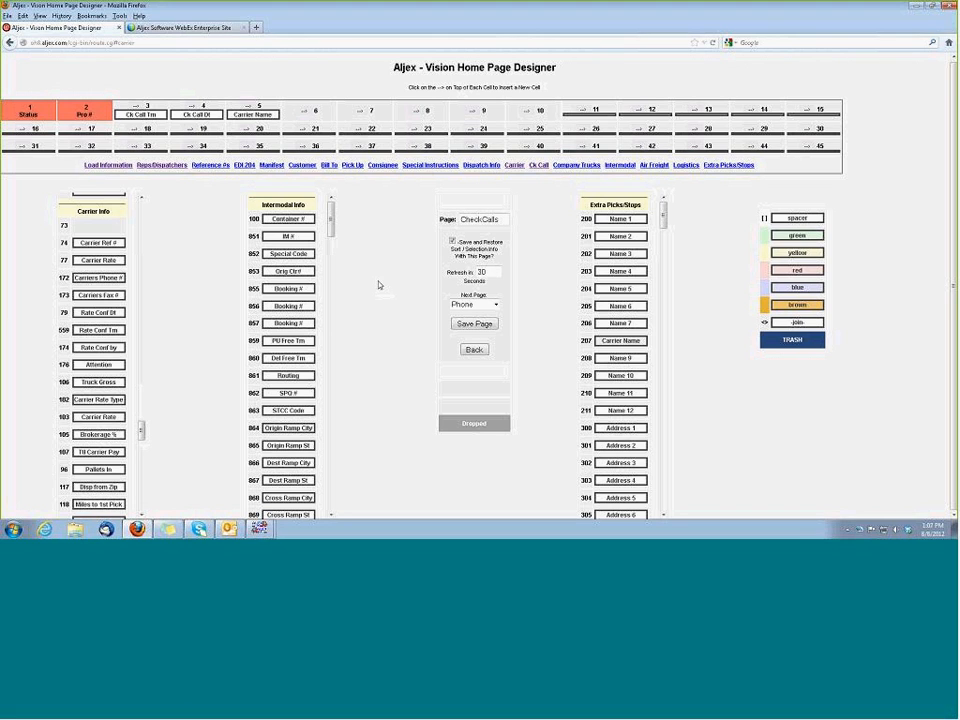
{"action": "left_click", "coordinate": [799, 322]}
{"action": "left_click_drag", "start_coordinate": [799, 322], "coordinate": [316, 110]}
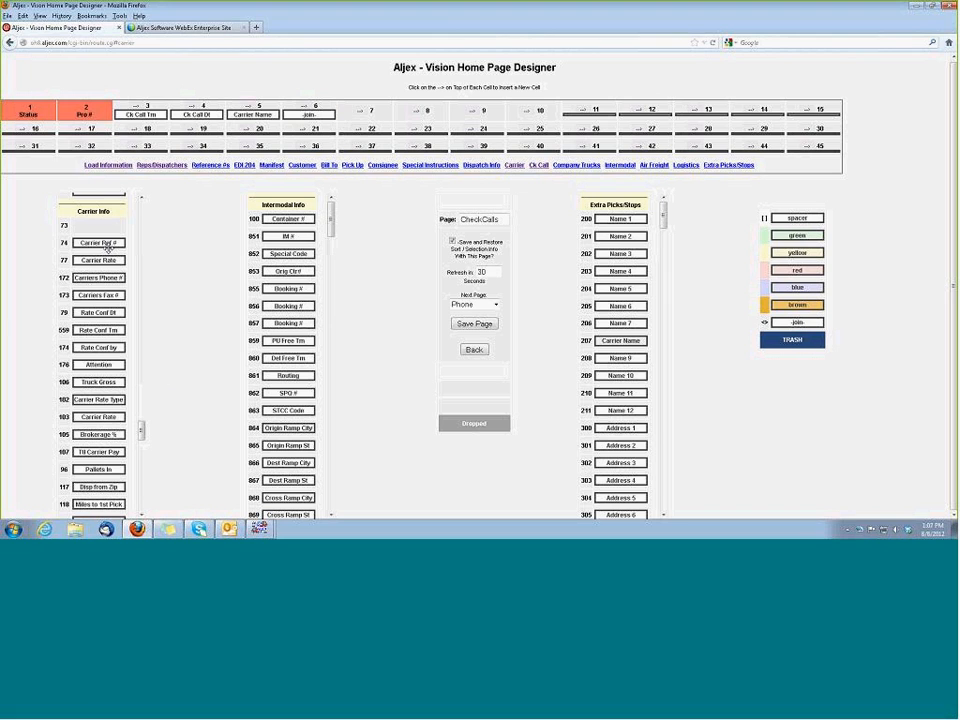
{"action": "left_click_drag", "start_coordinate": [98, 278], "coordinate": [362, 113]}
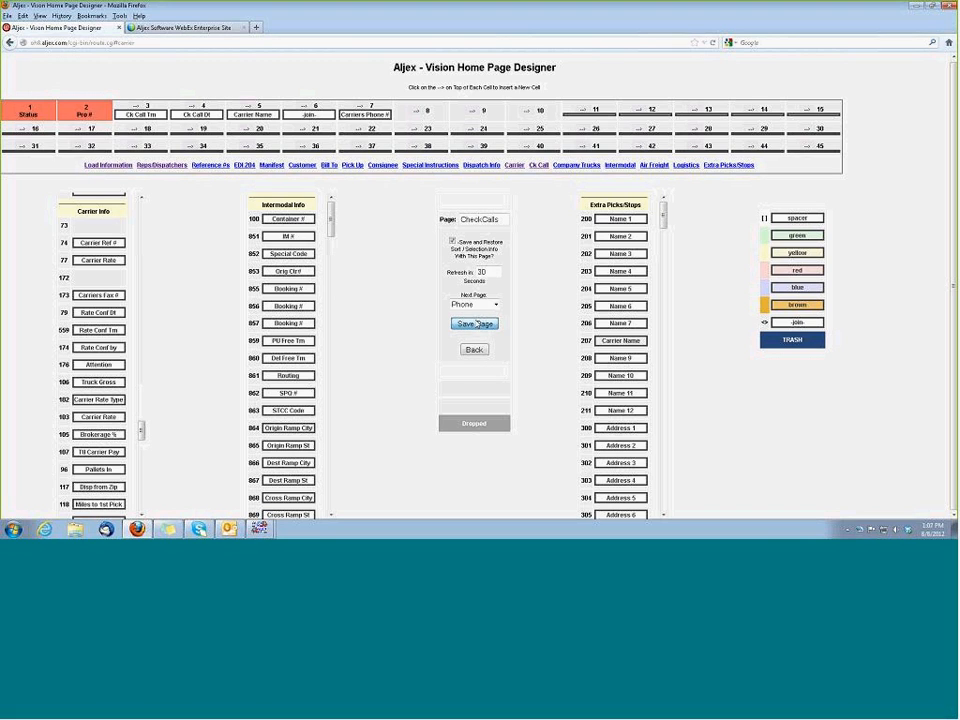
Clear the refresh interval of the CheckCalls page and save the page.
{"action": "double_click", "coordinate": [490, 271]}
{"action": "key", "text": "BackSpace"}
{"action": "left_click", "coordinate": [476, 324]}
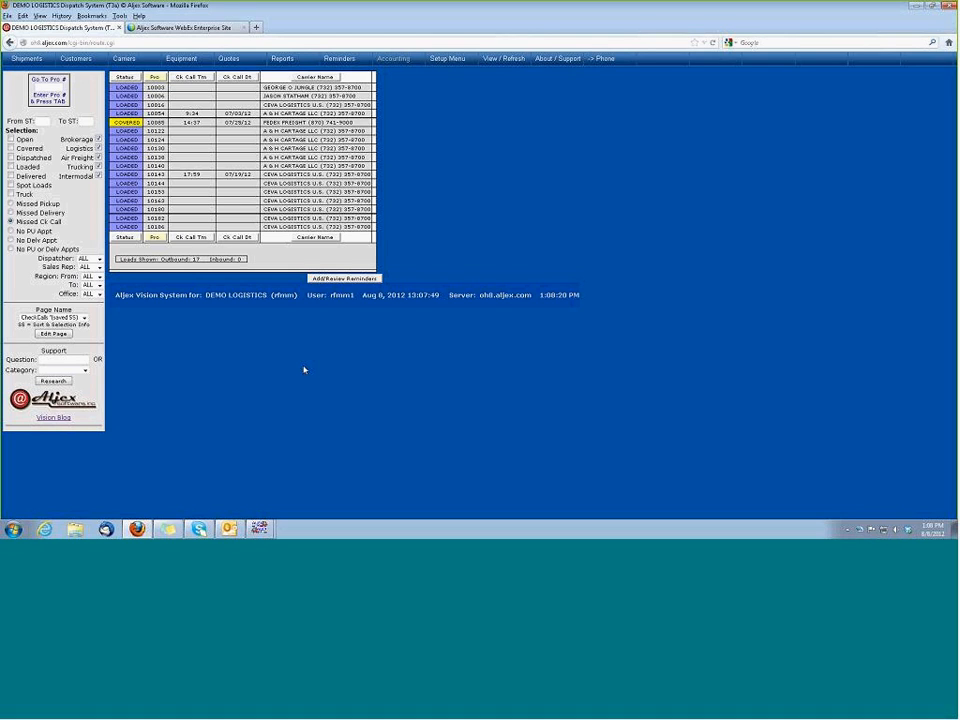
Switch the board to the personal page listed just below Pu-N-Delivr and open it for editing in the designer.
{"action": "left_click", "coordinate": [86, 318]}
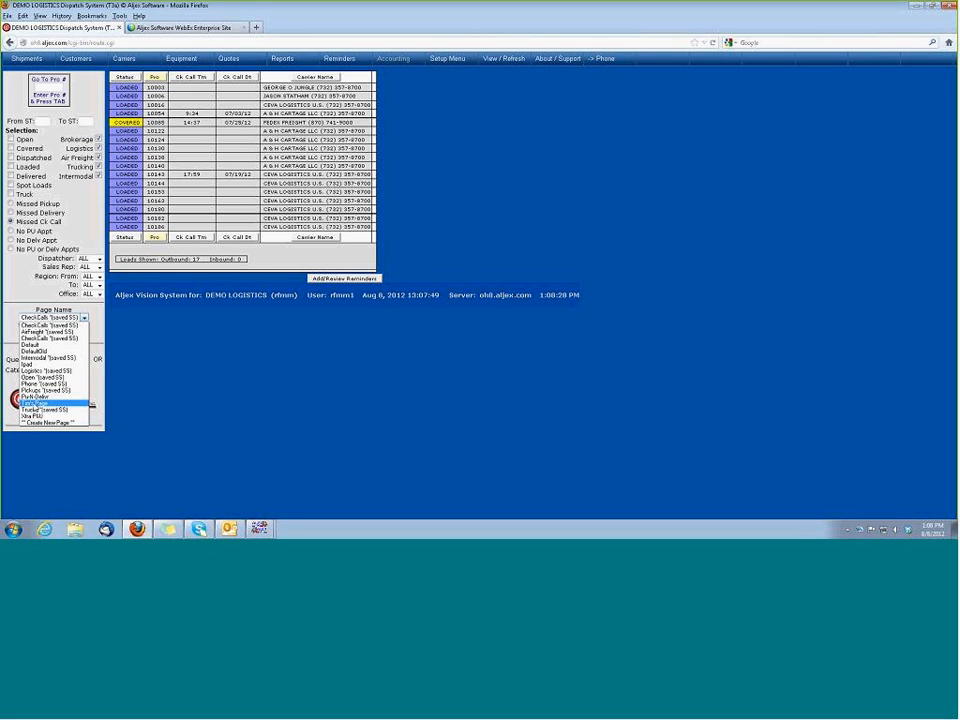
{"action": "left_click", "coordinate": [35, 403]}
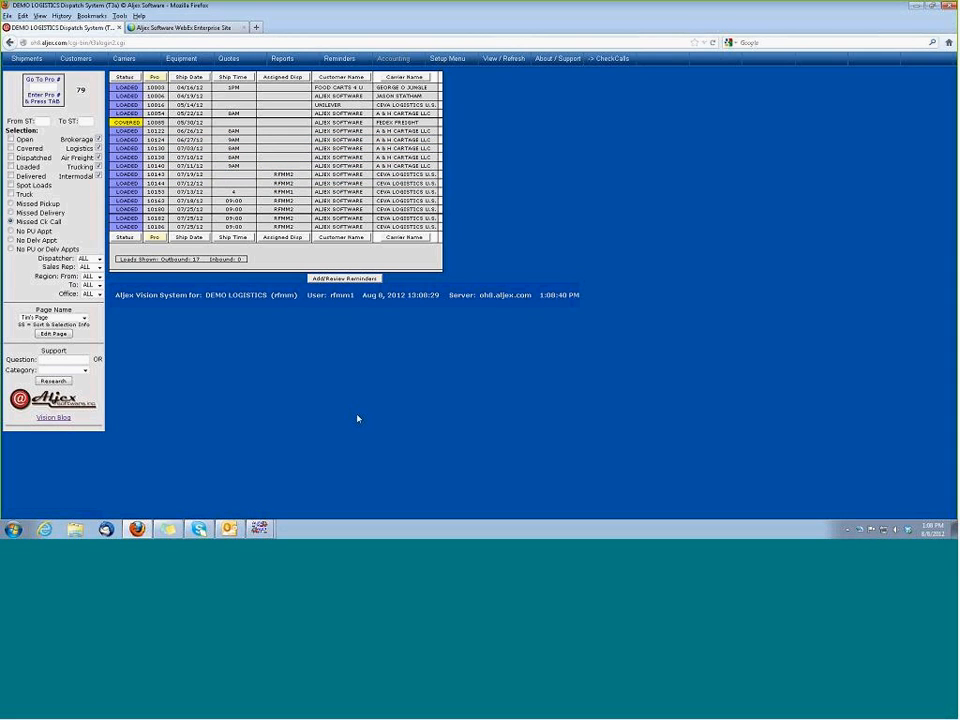
{"action": "left_click", "coordinate": [65, 336]}
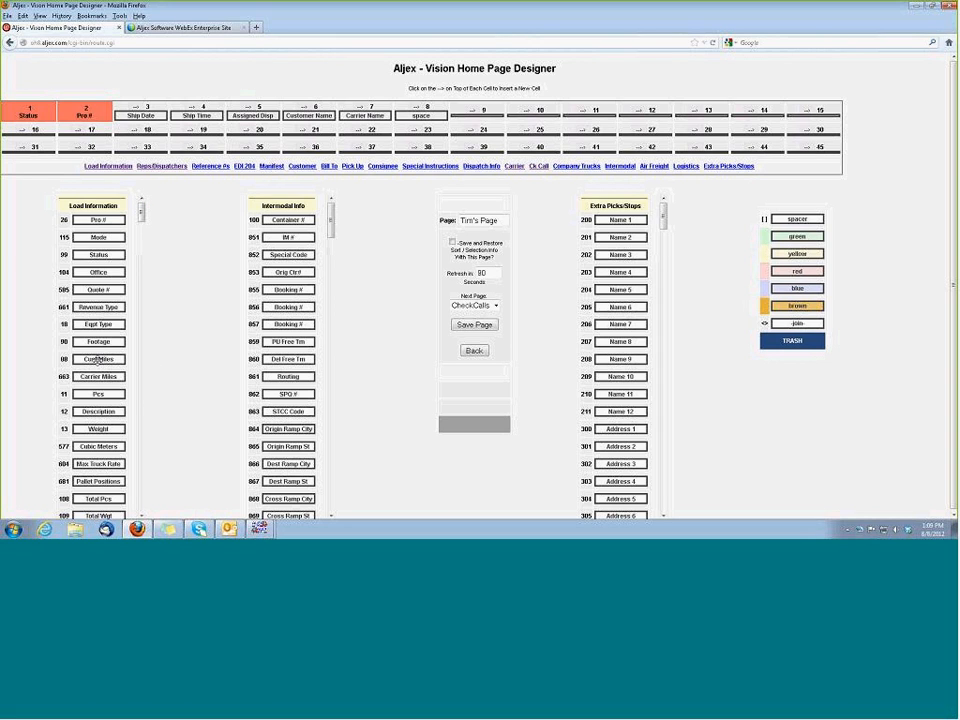
Add Cust Miles to cell 10 and color it with red markers in cells 9 and 11.
{"action": "left_click_drag", "start_coordinate": [97, 360], "coordinate": [533, 113]}
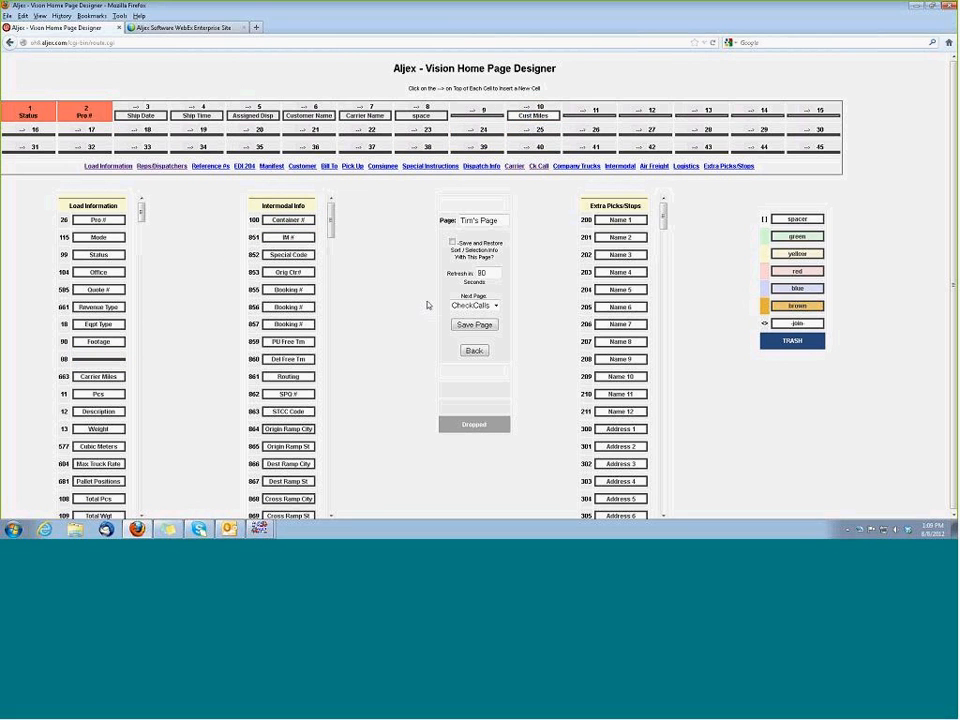
{"action": "left_click", "coordinate": [799, 270]}
{"action": "left_click_drag", "start_coordinate": [799, 270], "coordinate": [478, 117]}
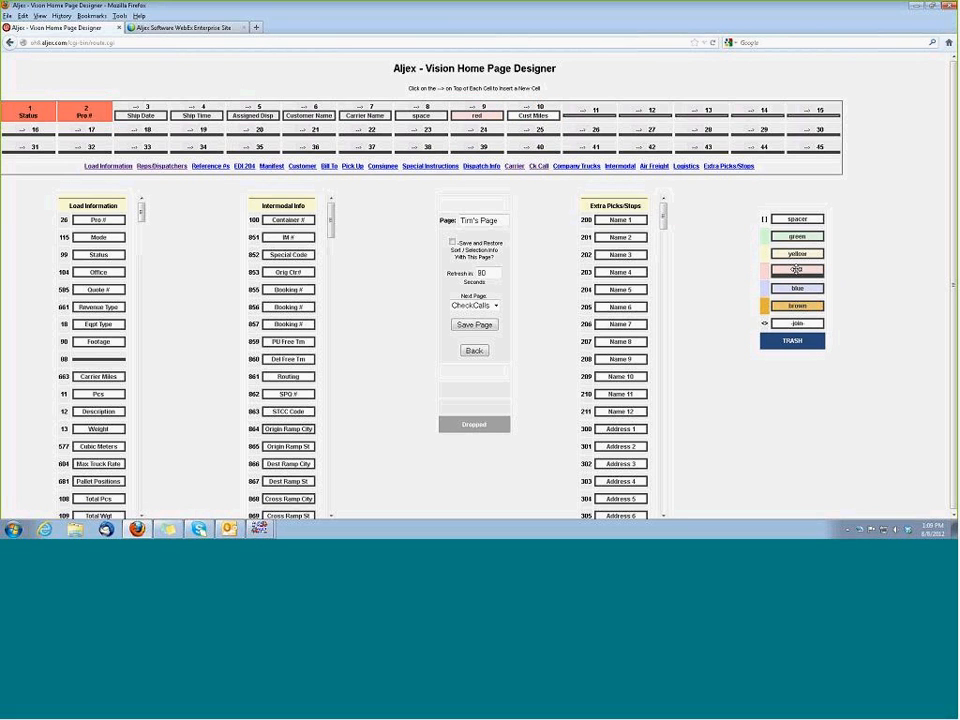
{"action": "left_click_drag", "start_coordinate": [797, 270], "coordinate": [590, 113]}
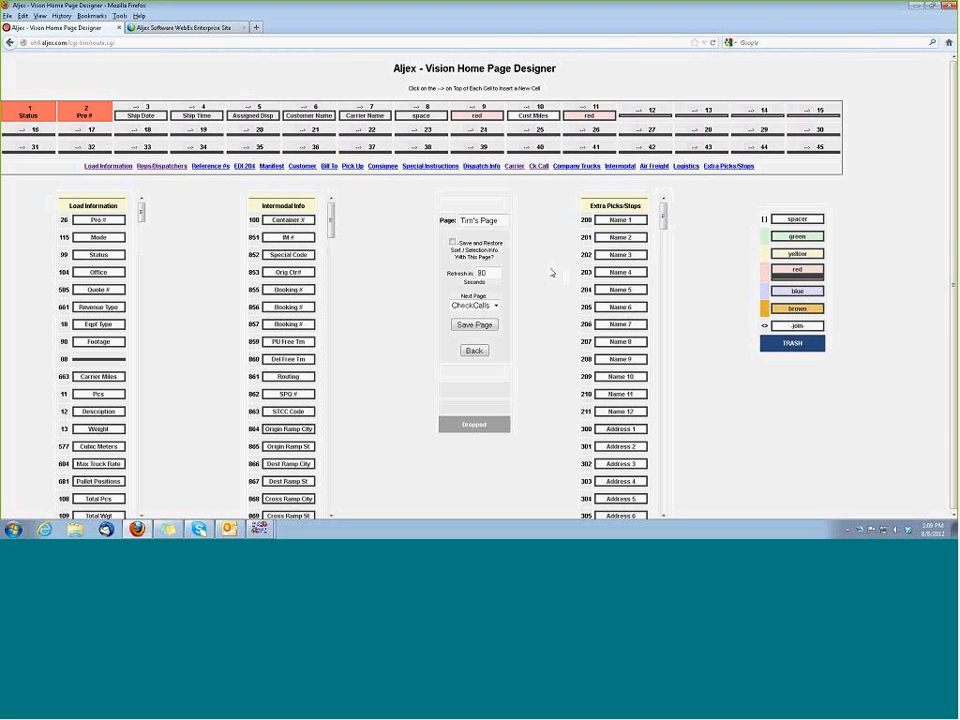
Set the page's refresh interval to 180 seconds.
{"action": "left_click_drag", "start_coordinate": [507, 220], "coordinate": [446, 221]}
{"action": "left_click", "coordinate": [539, 228]}
{"action": "left_click_drag", "start_coordinate": [499, 273], "coordinate": [449, 273]}
{"action": "type", "text": "180"}
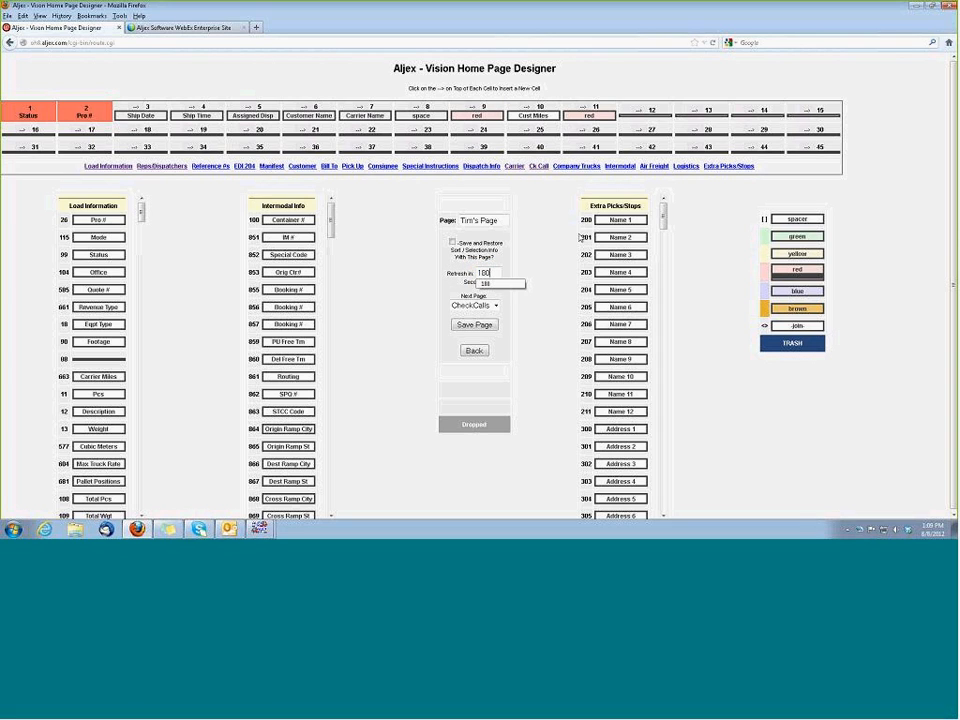
Choose CheckCalls as the next page and save the edited page.
{"action": "left_click_drag", "start_coordinate": [500, 220], "coordinate": [455, 222]}
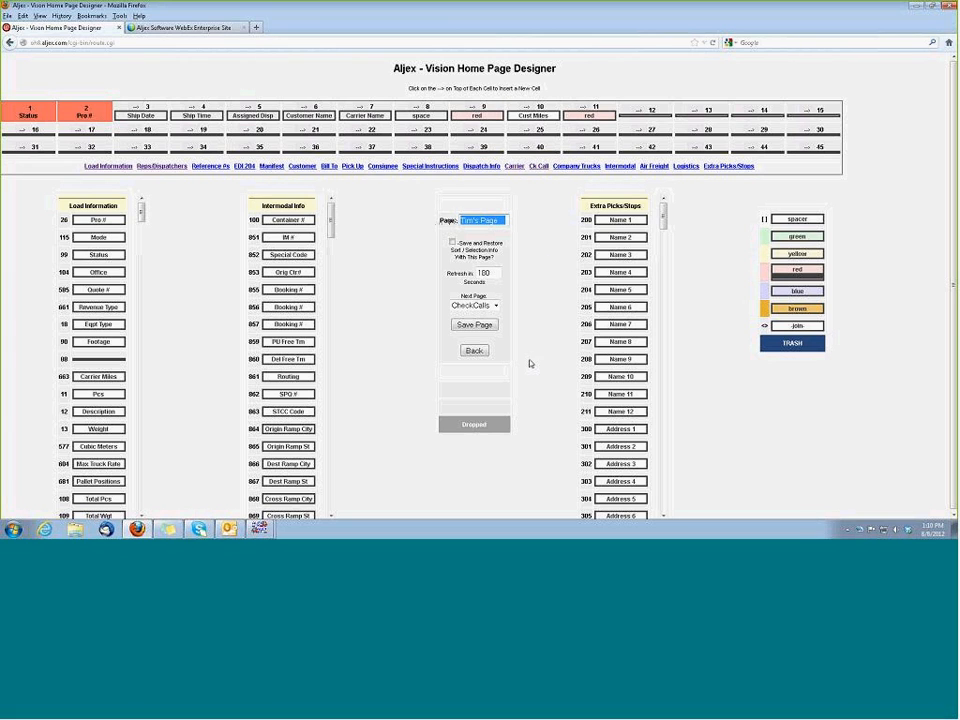
{"action": "left_click", "coordinate": [496, 306]}
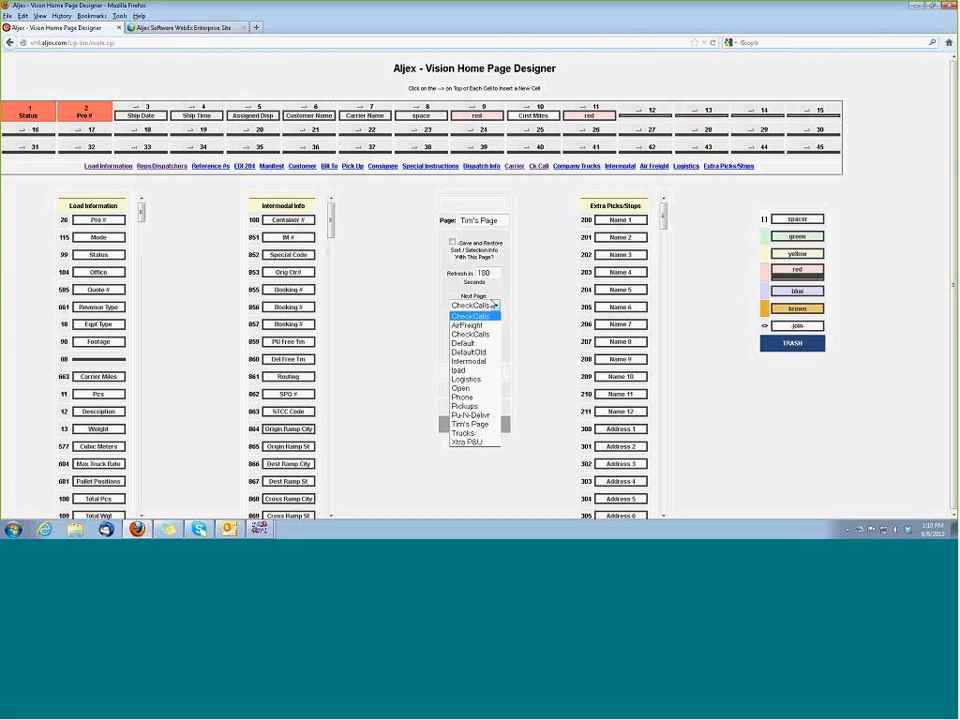
{"action": "left_click", "coordinate": [485, 316]}
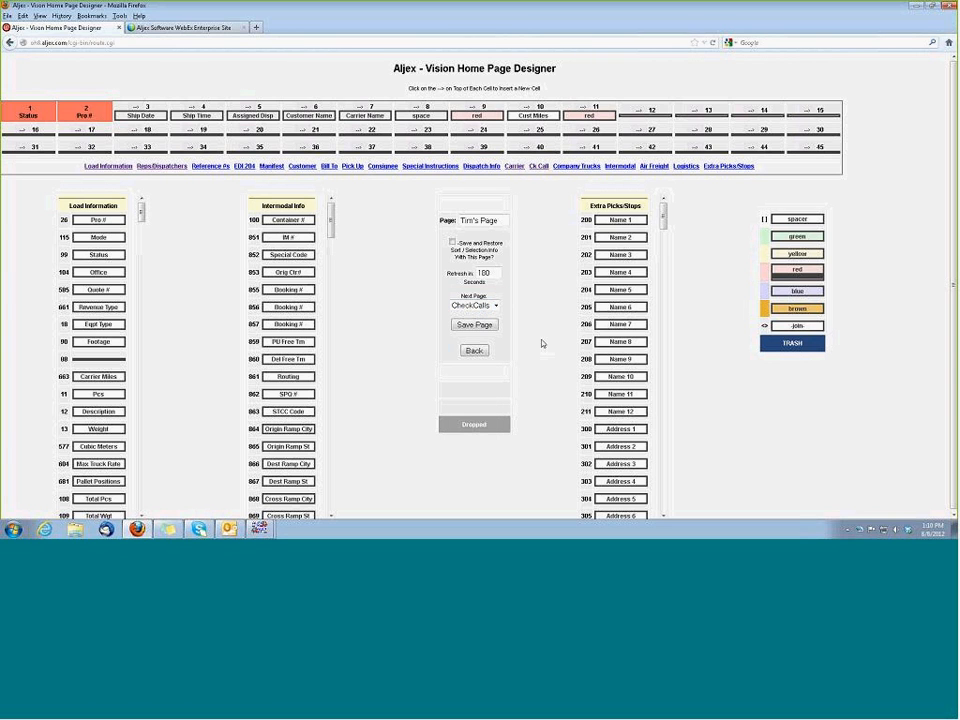
{"action": "left_click", "coordinate": [477, 327]}
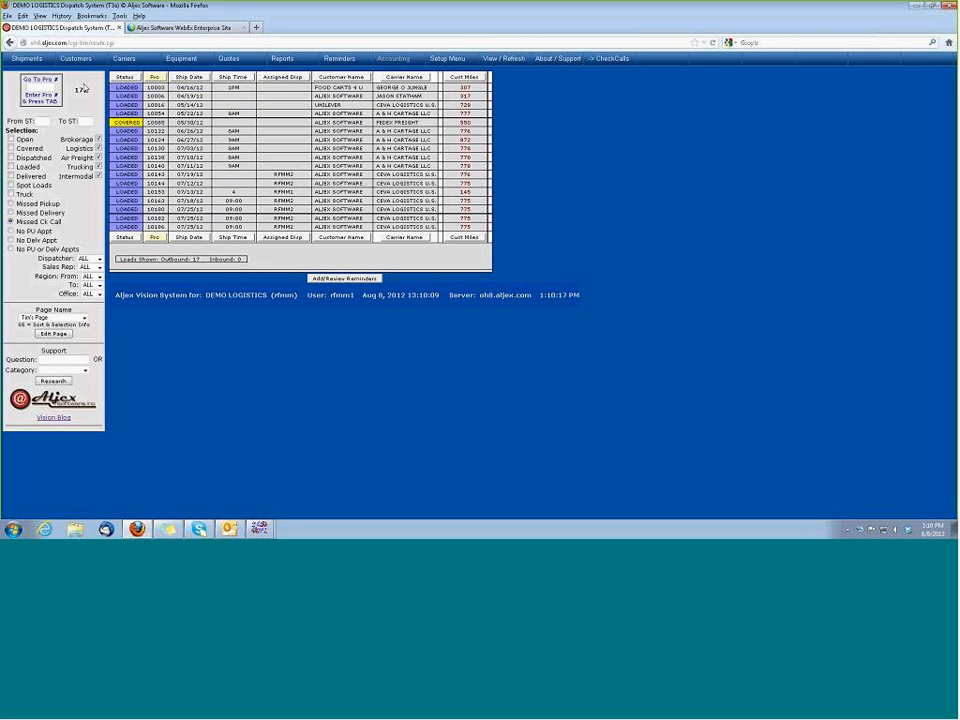
Check the refresh countdown on the board and the list of available pages.
{"action": "double_click", "coordinate": [78, 90]}
{"action": "left_click", "coordinate": [84, 318]}
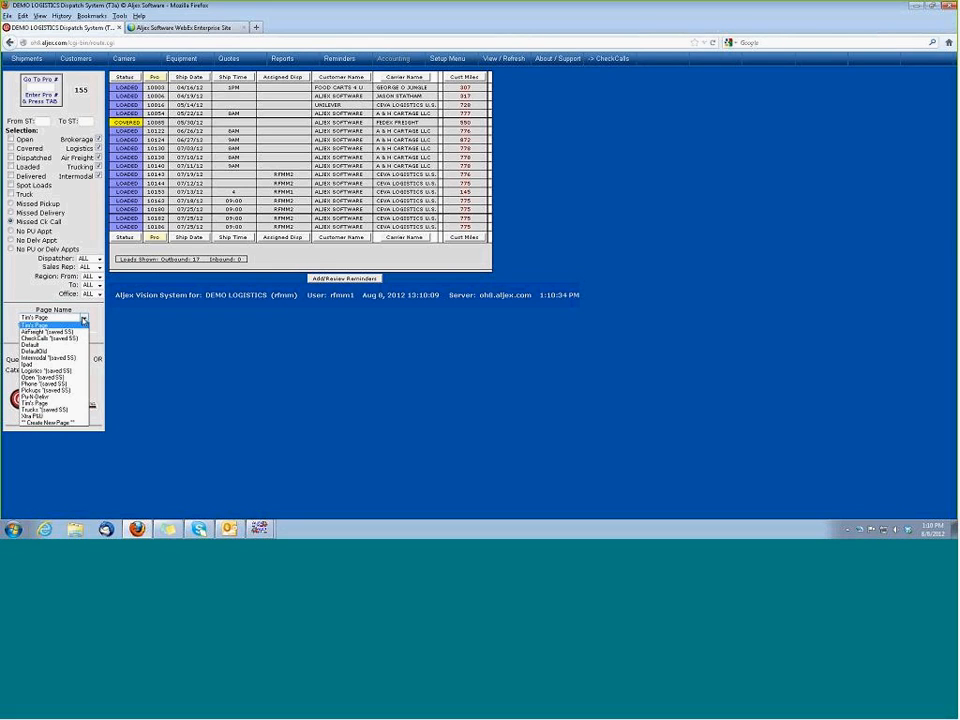
{"action": "left_click", "coordinate": [84, 319]}
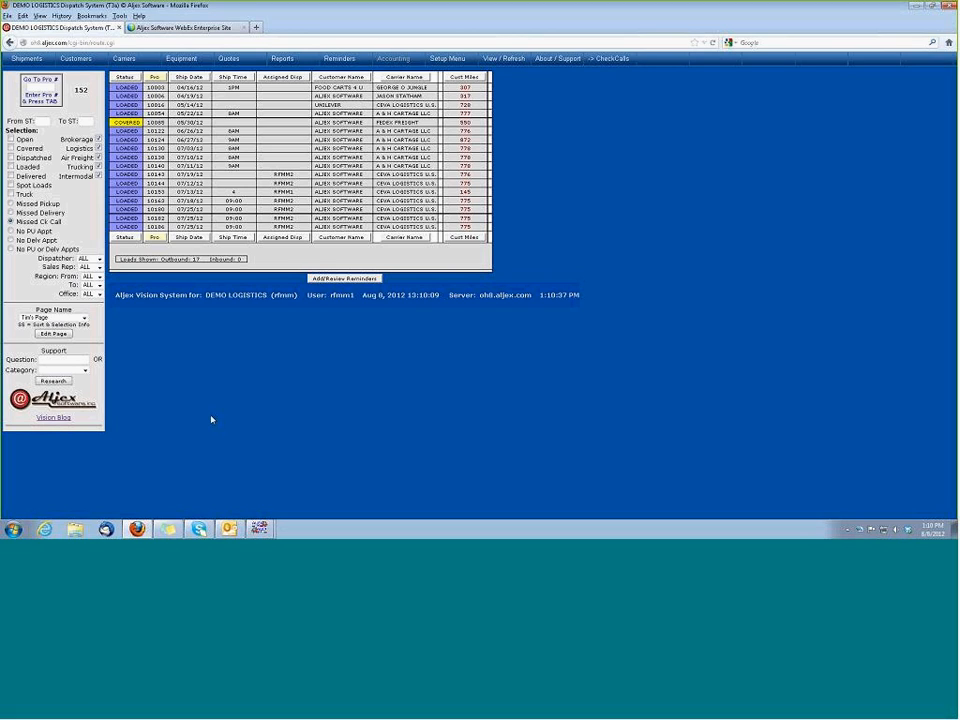